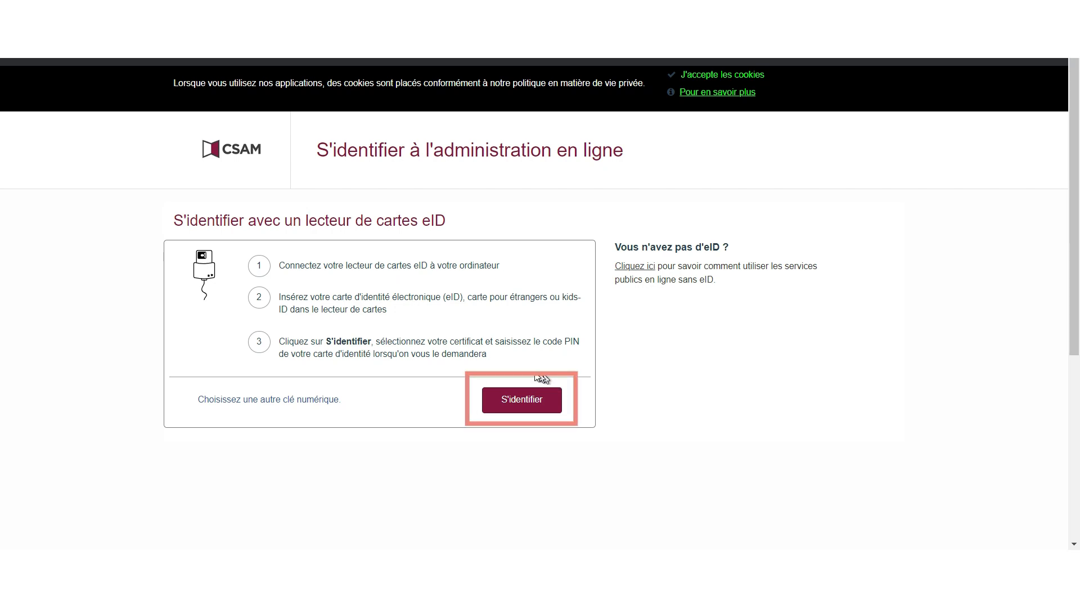
Step: Sign in to the online administration with the eID card, accepting the Citizen CA certificate and entering the card's PIN code
left_click(505, 401)
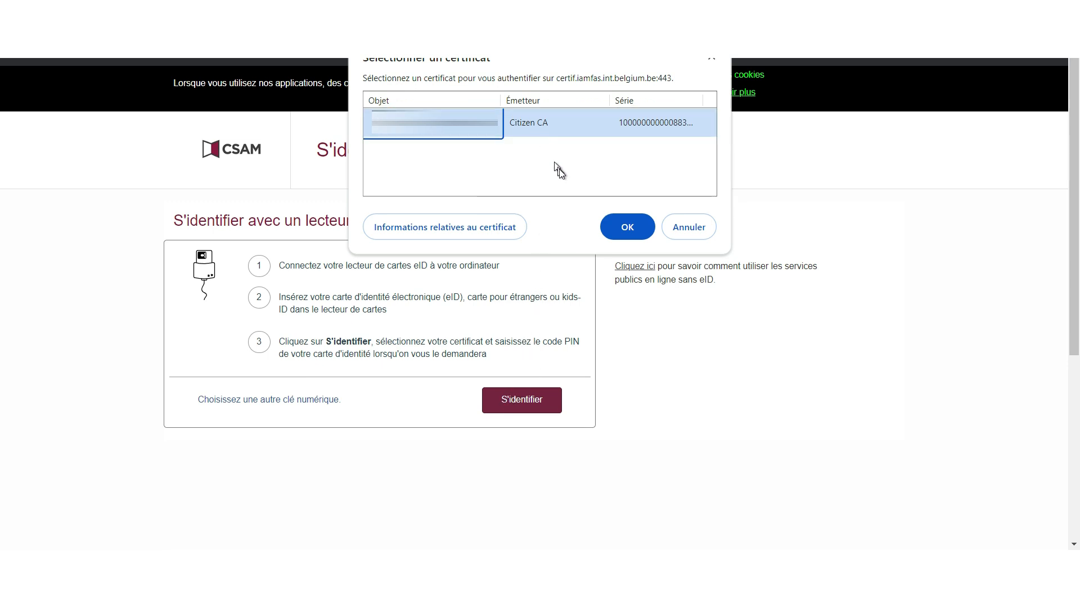
left_click(612, 226)
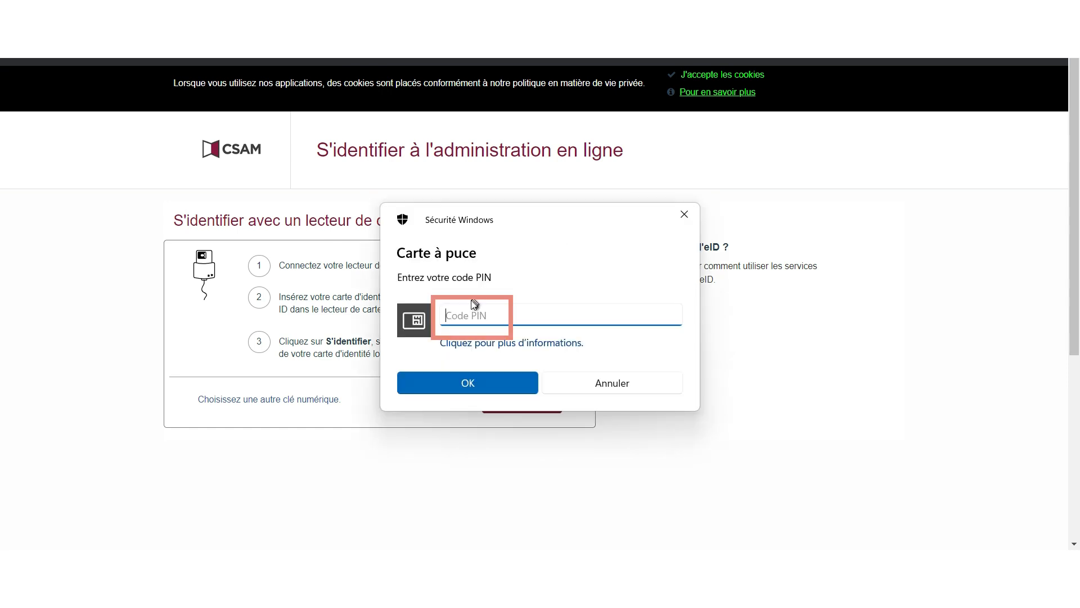
type("****")
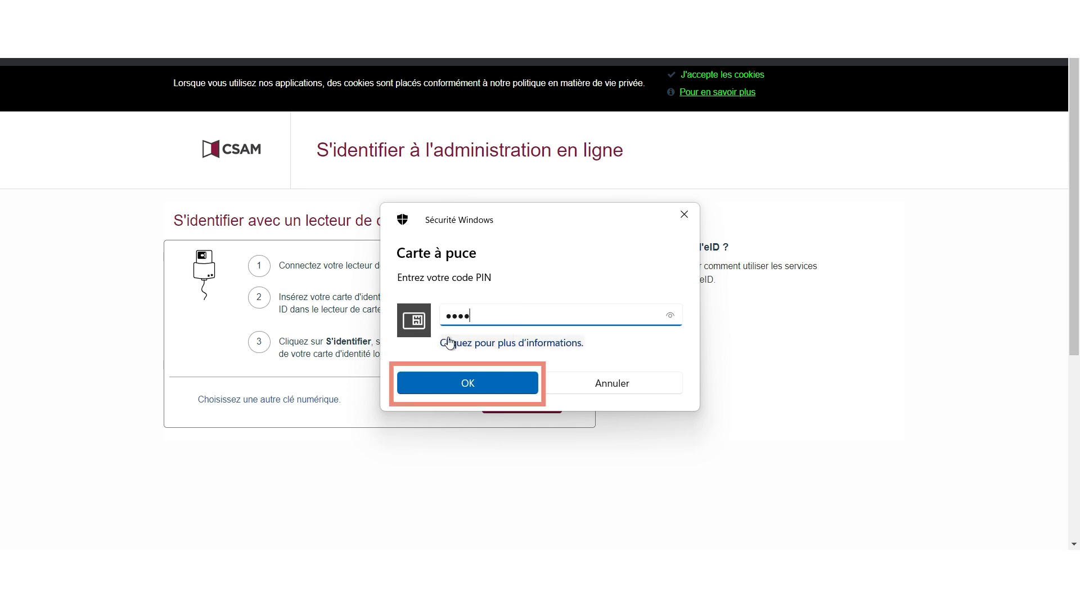
left_click(442, 382)
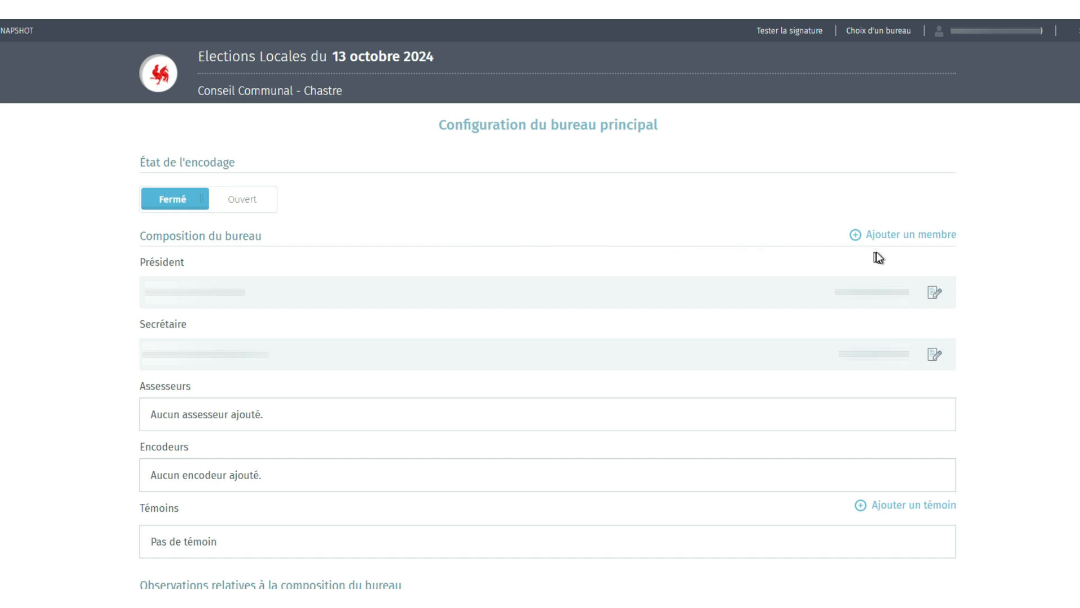
Step: Open the form for adding a bureau member and compare its fields for the Assesseur and Encodeur functions
left_click(919, 237)
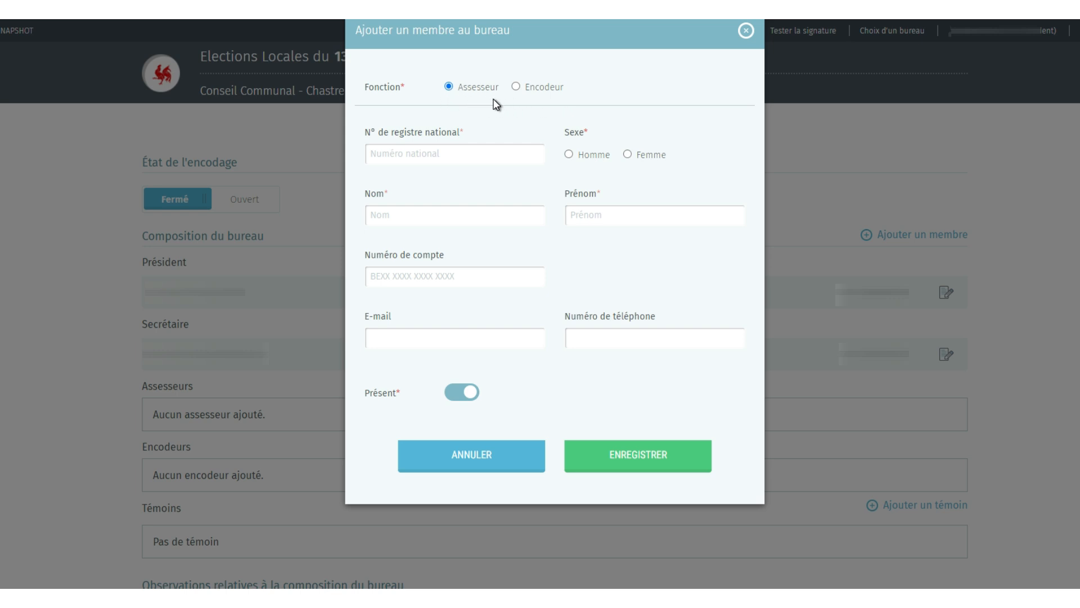
left_click(516, 87)
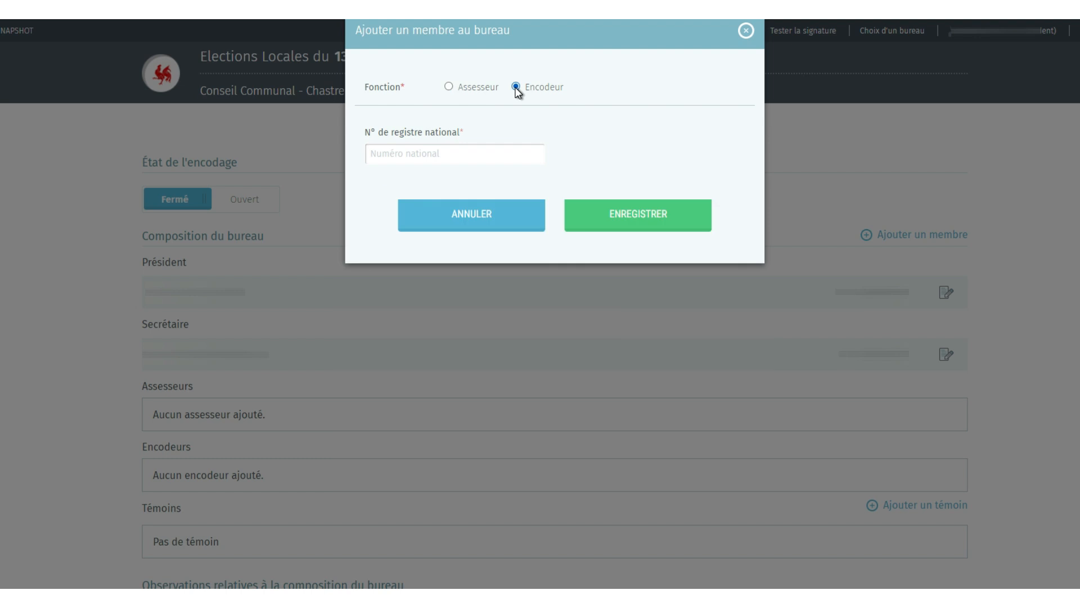
left_click(449, 87)
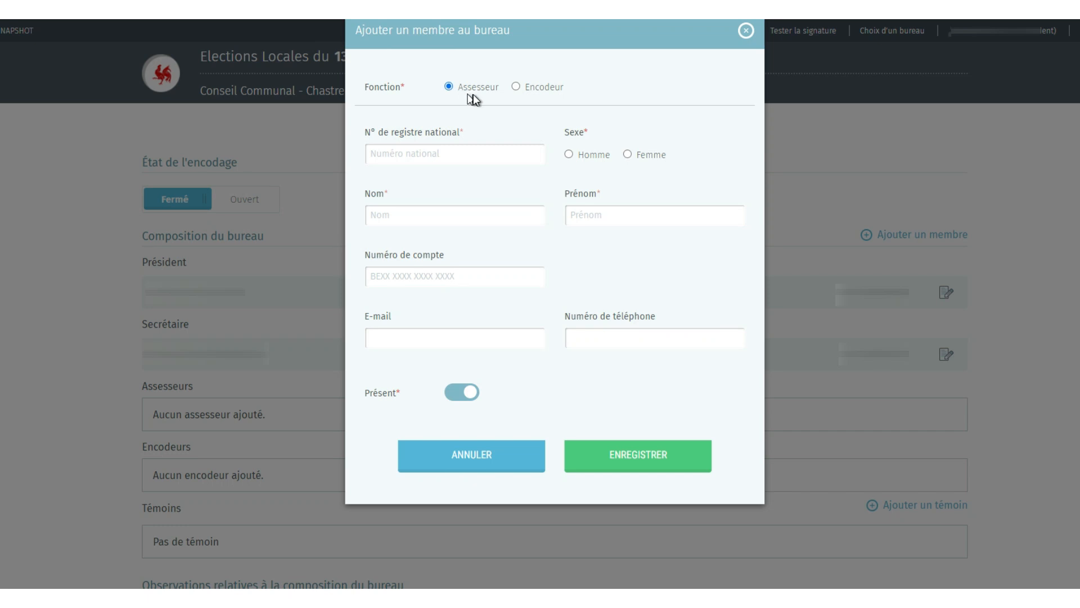
left_click(516, 87)
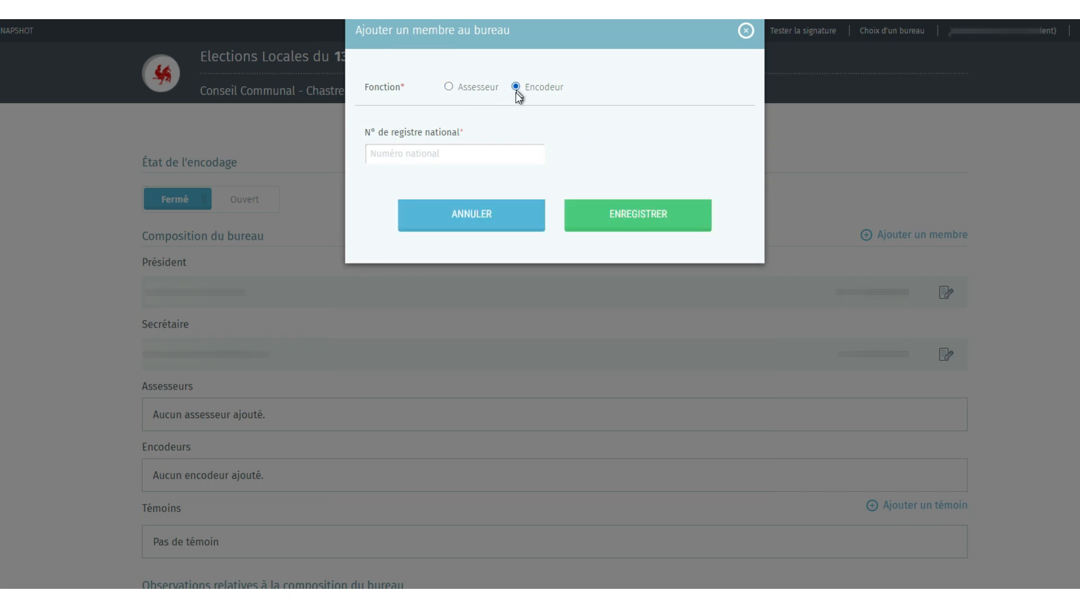
left_click(605, 219)
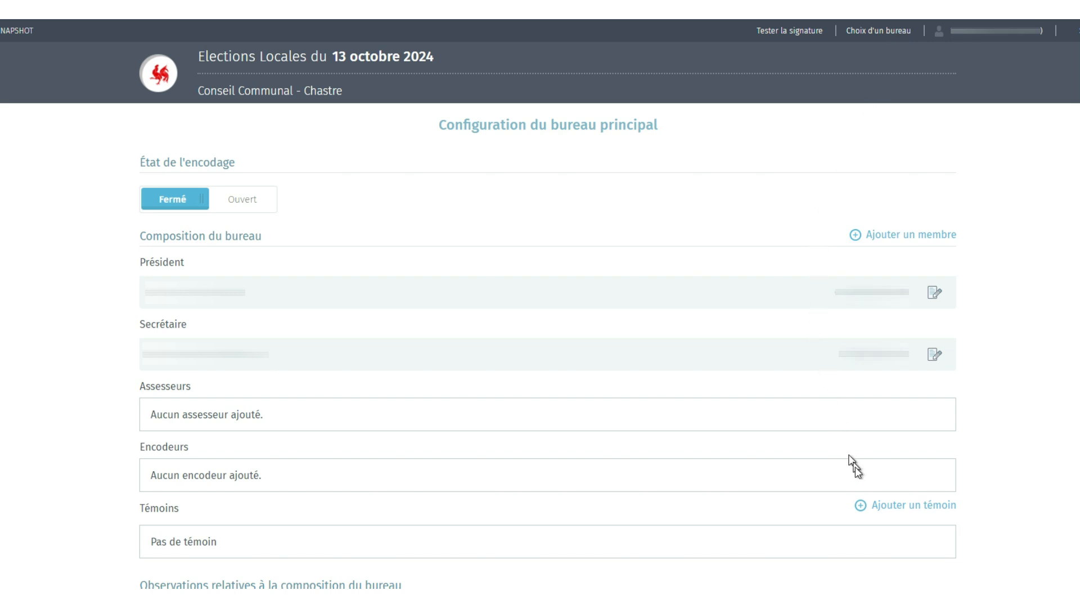
Step: Confirm the configuration of the main bureau's composition
left_click(927, 511)
scroll(695, 313, "down", 4)
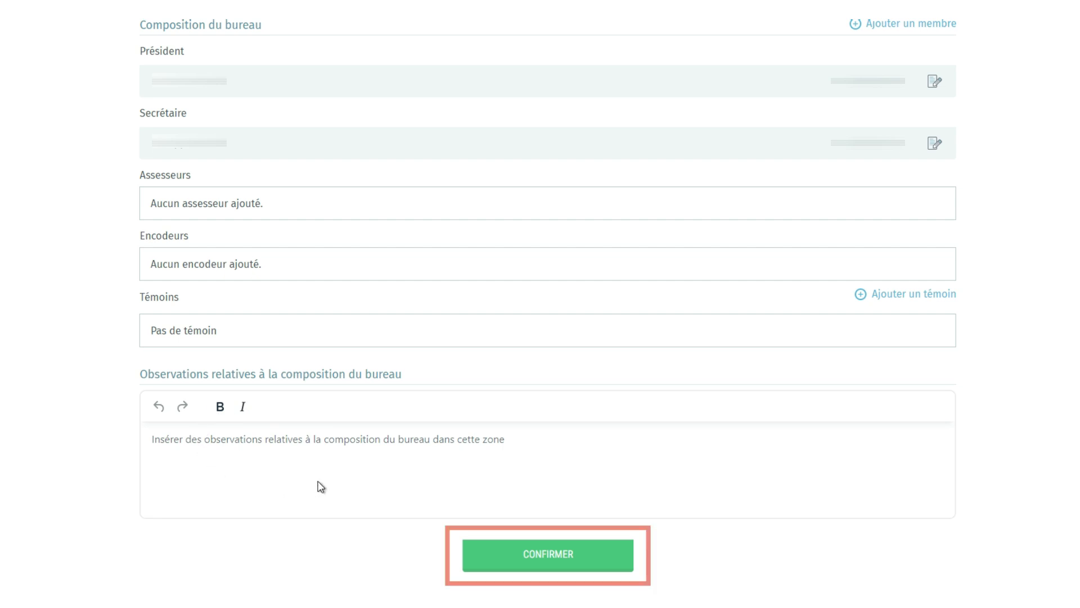
left_click(583, 561)
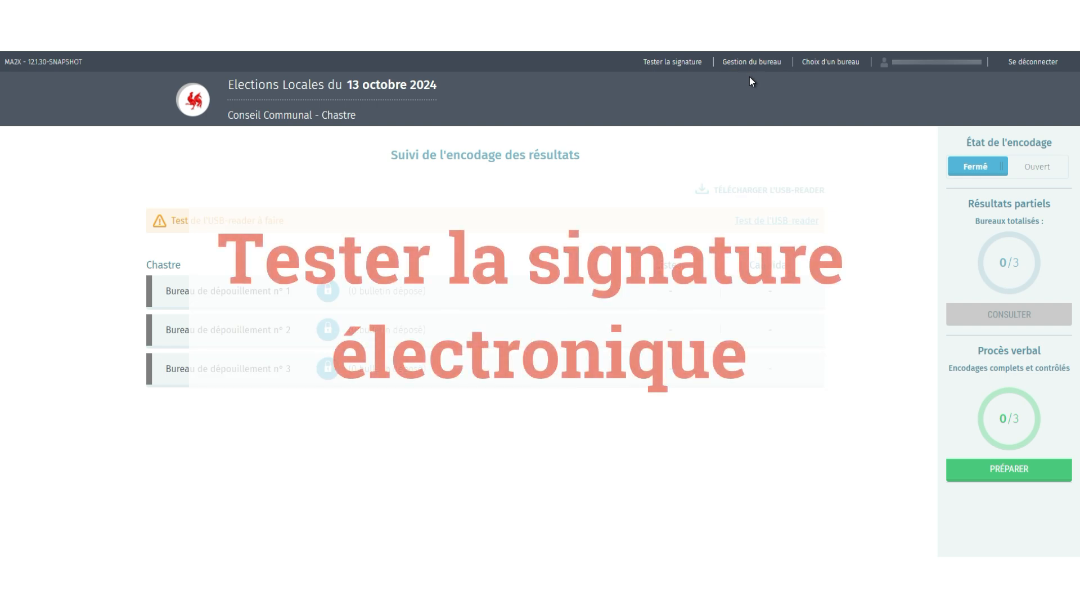
Step: Start a signature test report with the tester's name and Chastre as the place, and submit it for signing
left_click(675, 63)
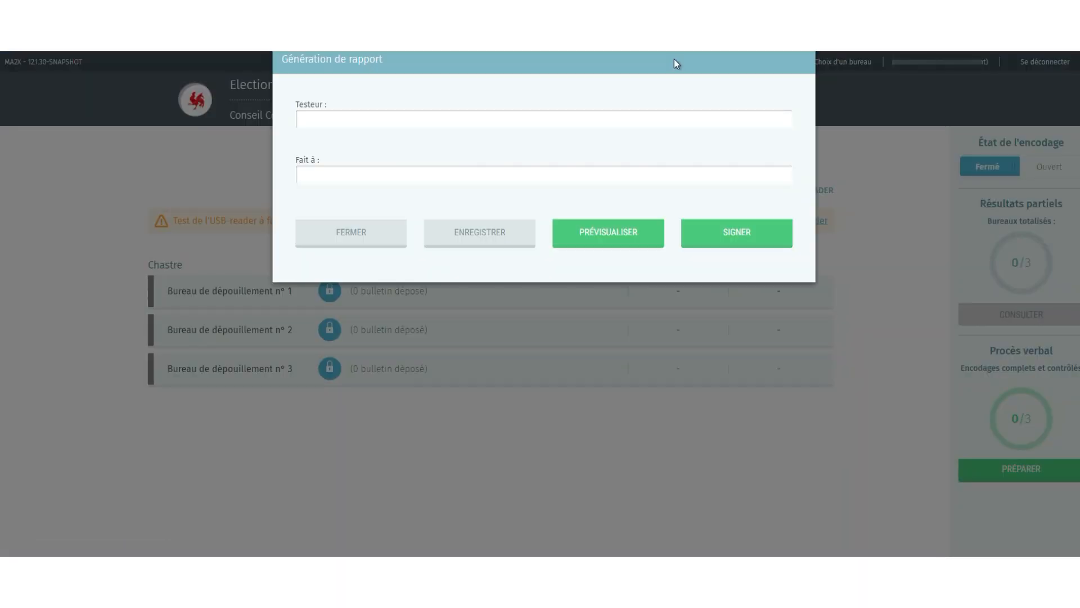
left_click(590, 122)
type("Jean Dupont")
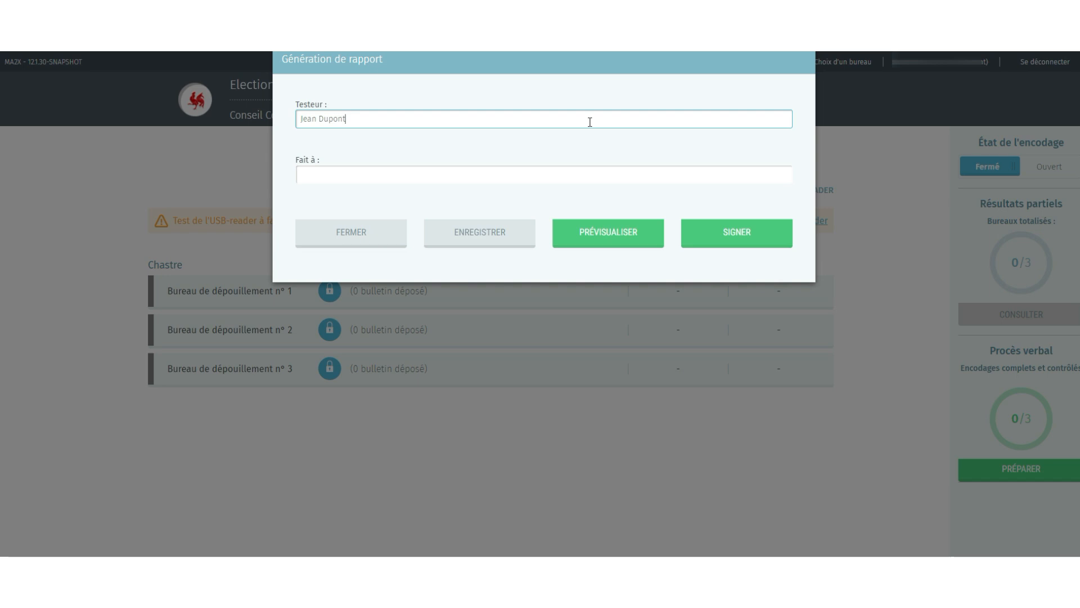
key("Tab")
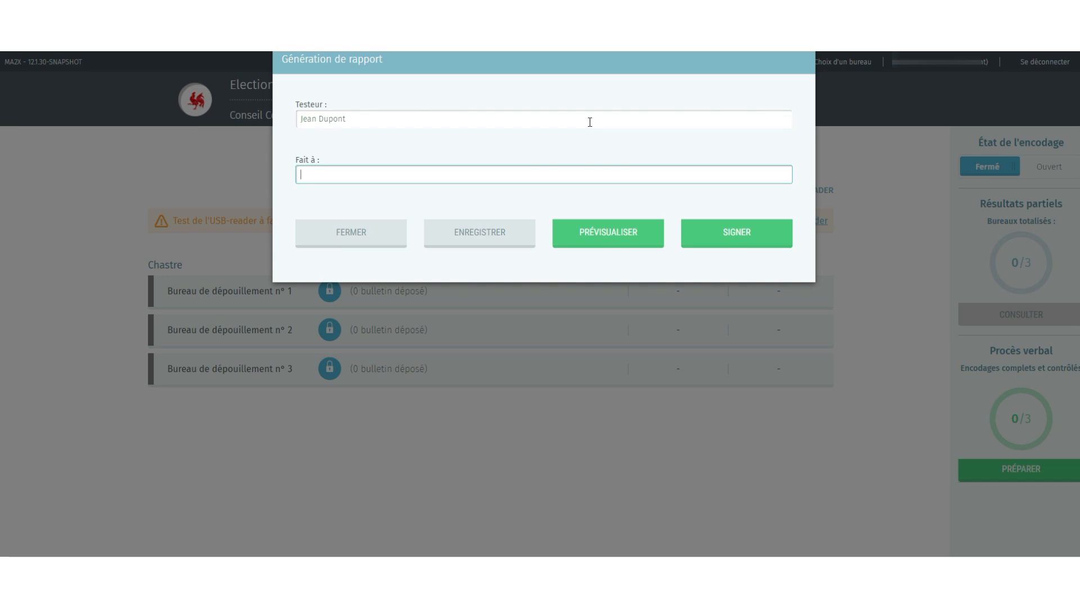
type("Chastre")
left_click(766, 233)
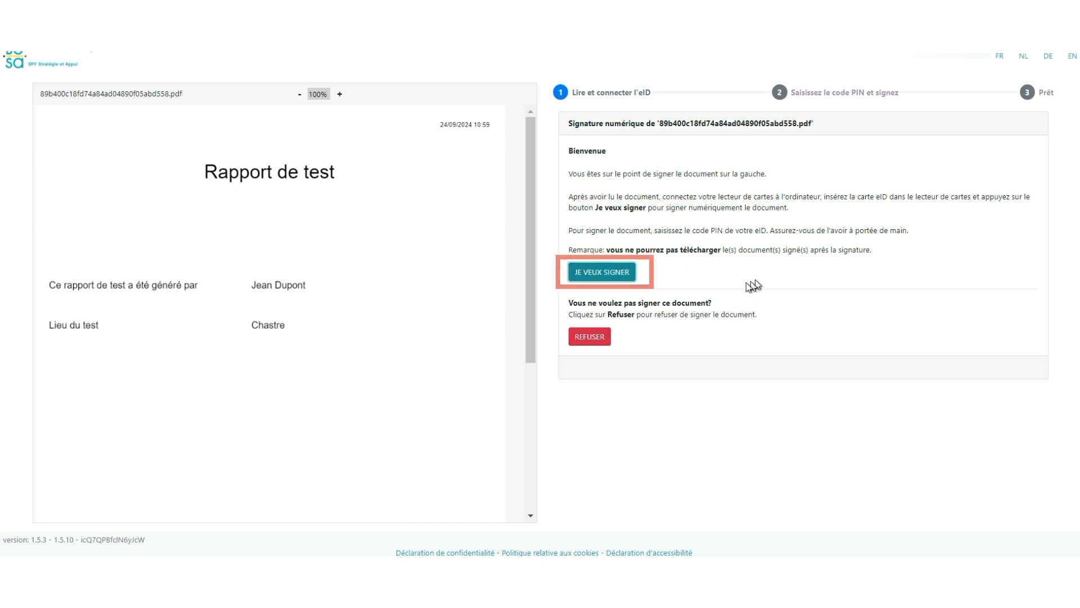
Step: Agree to sign the test report and sign it with the eID by entering the PIN code
left_click(623, 280)
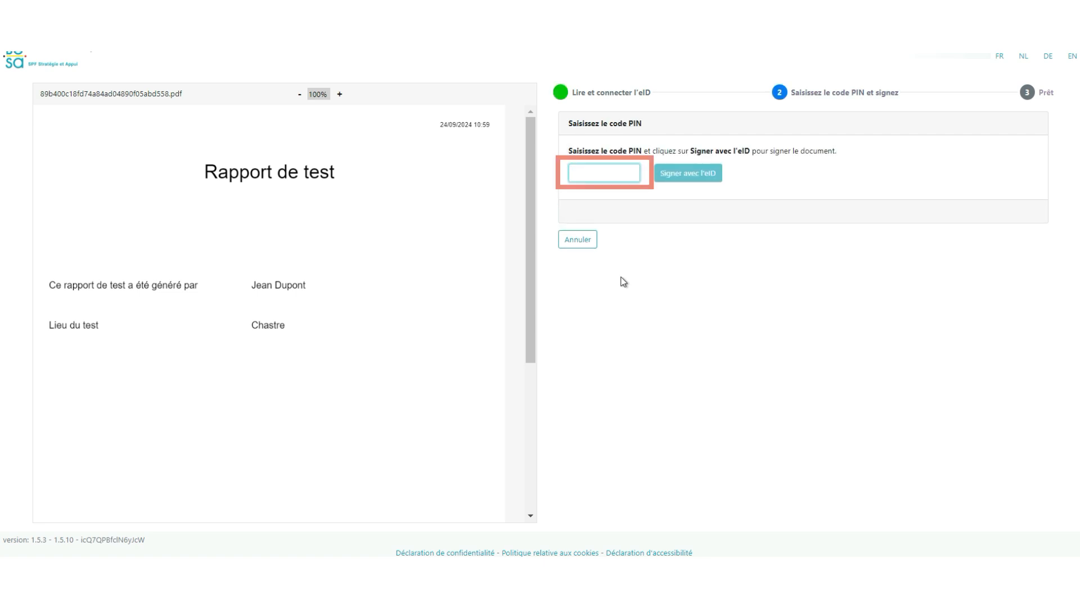
type("**")
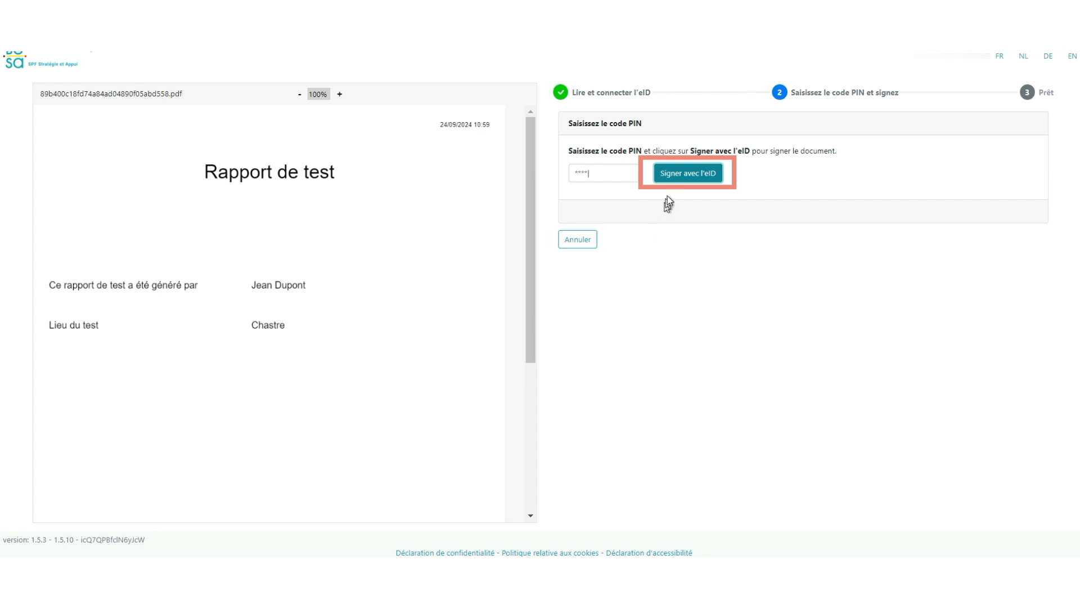
left_click(677, 177)
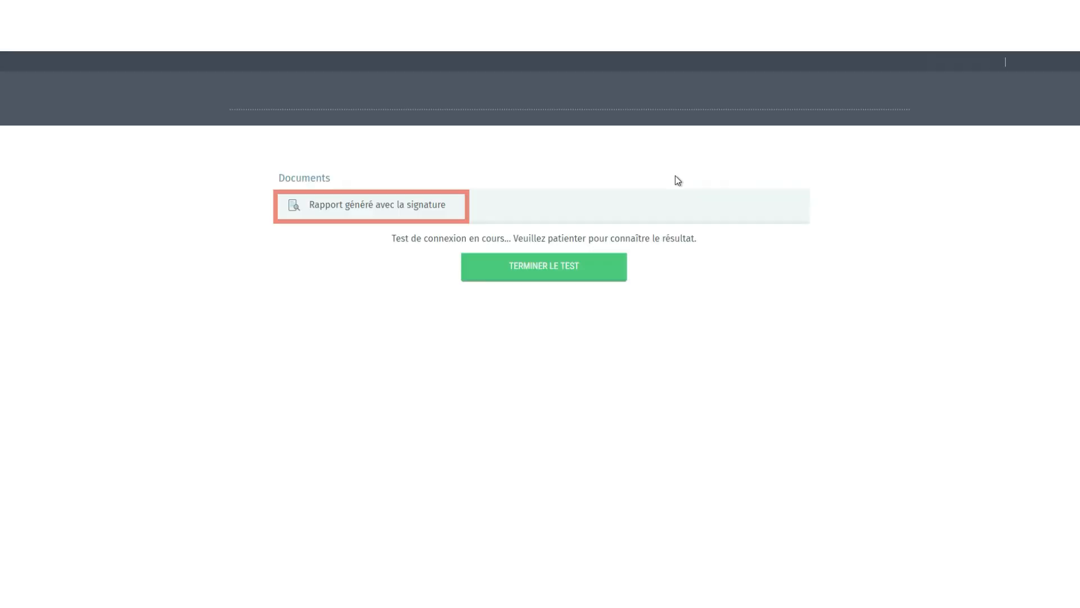
Step: Open the generated test report to check its signature, and finish the signature test
left_click(397, 205)
left_click(398, 200)
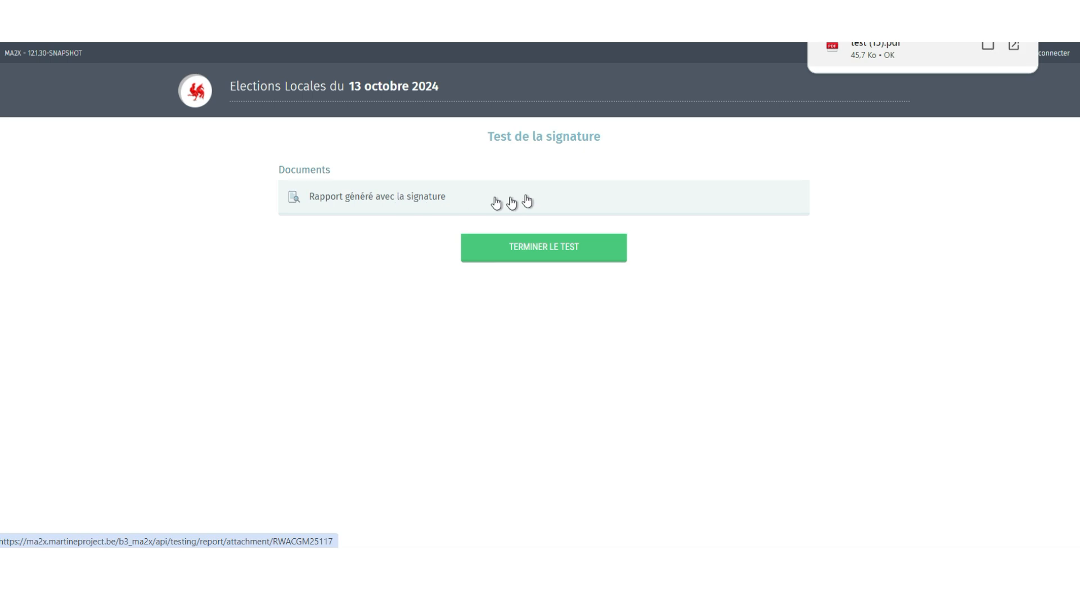
left_click(818, 92)
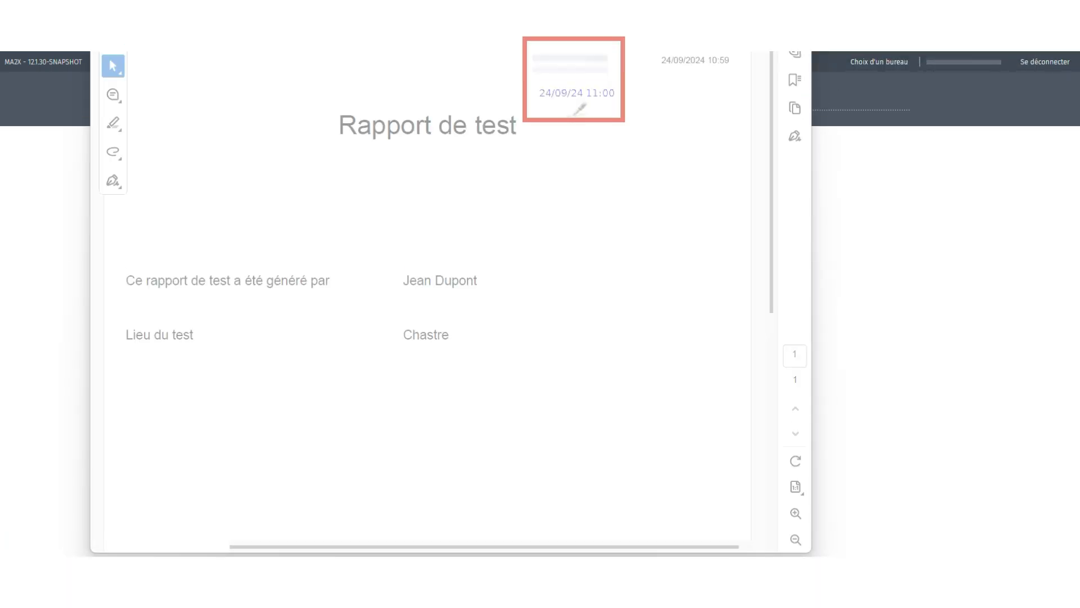
left_click(543, 256)
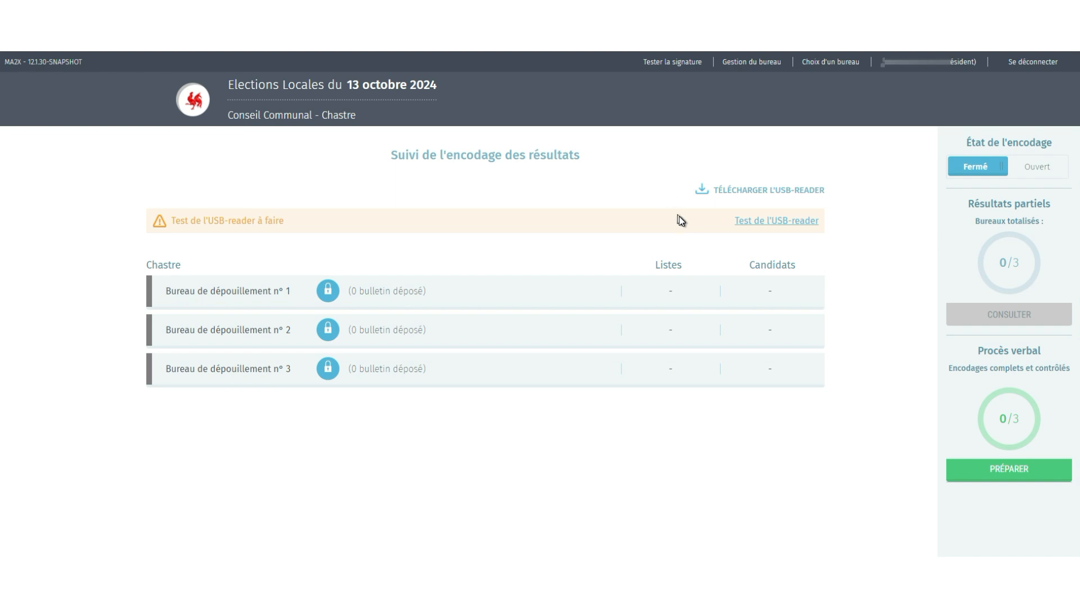
Step: Launch the USB-reader test for the Chastre Conseil Communal bureau
left_click(781, 222)
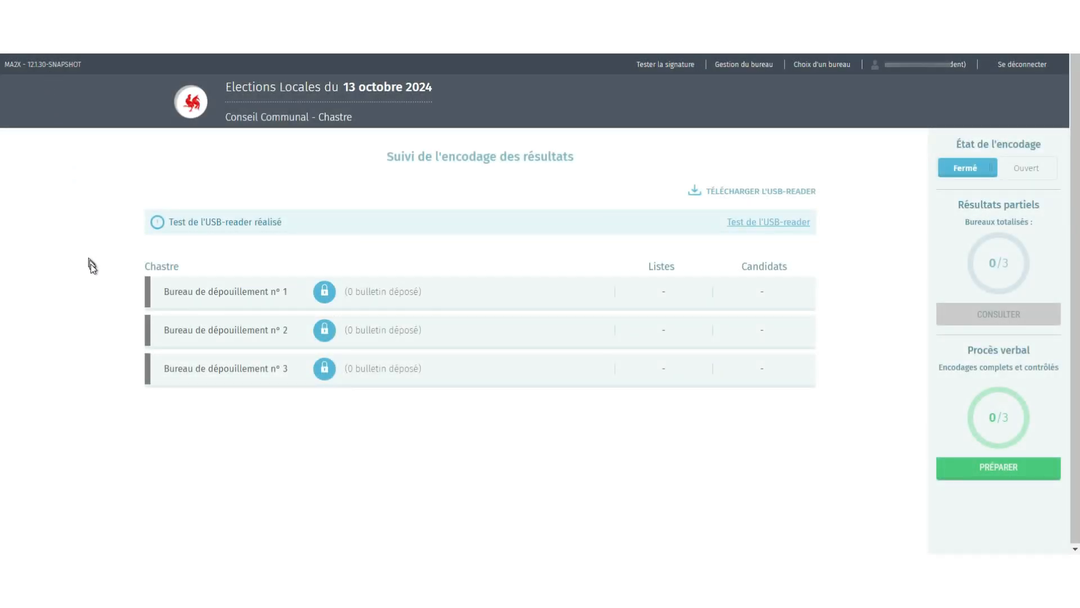
Step: Open Bureau de dépouillement n° 2 and load its Patsy bureau results from U0225117_CG.EML
left_click(190, 331)
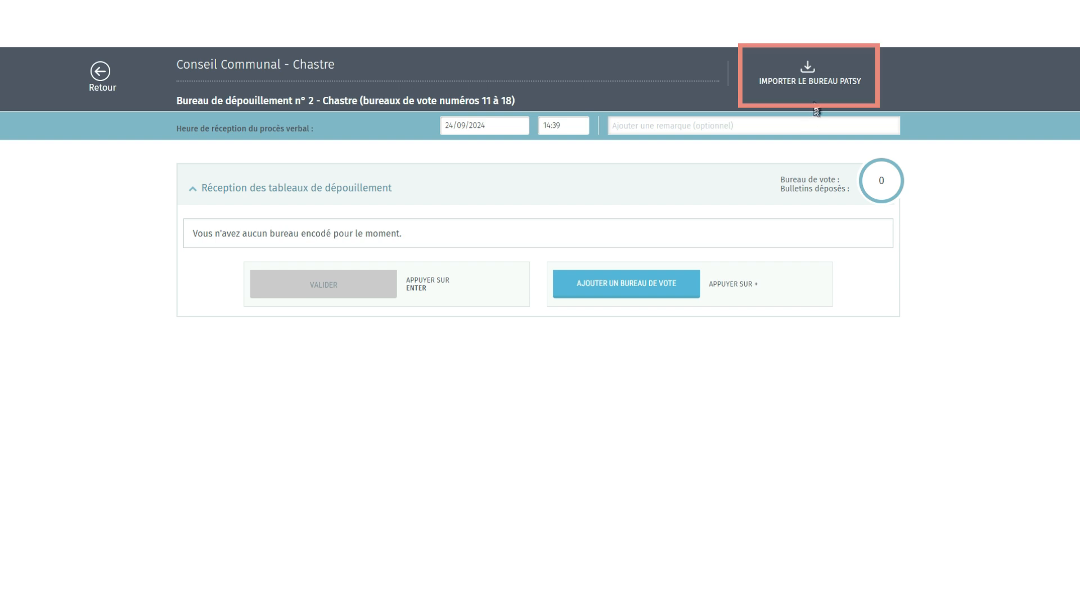
left_click(808, 74)
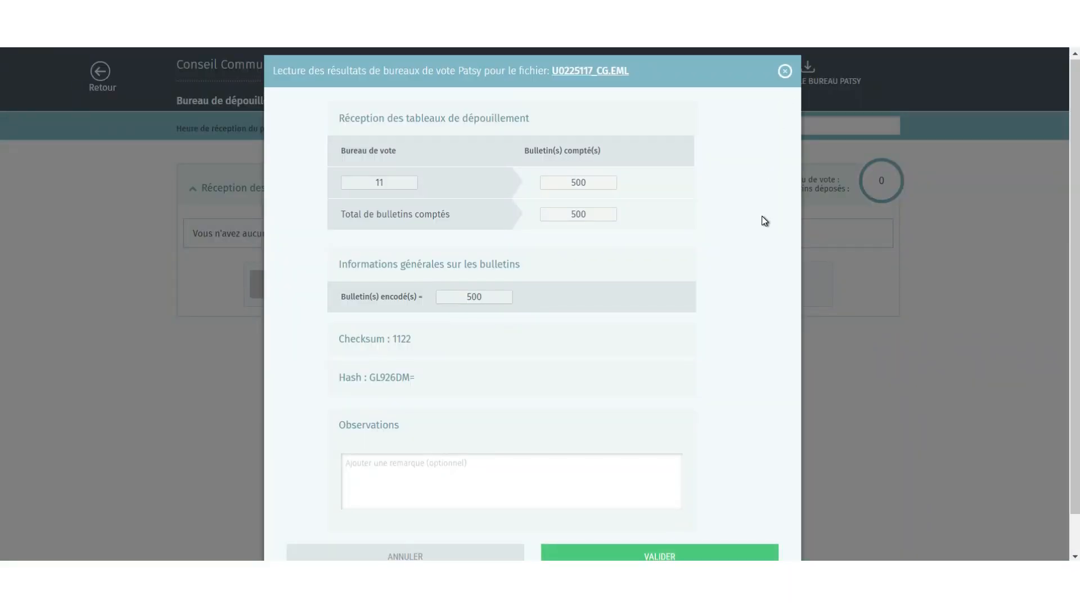
scroll(762, 215, "down", 1)
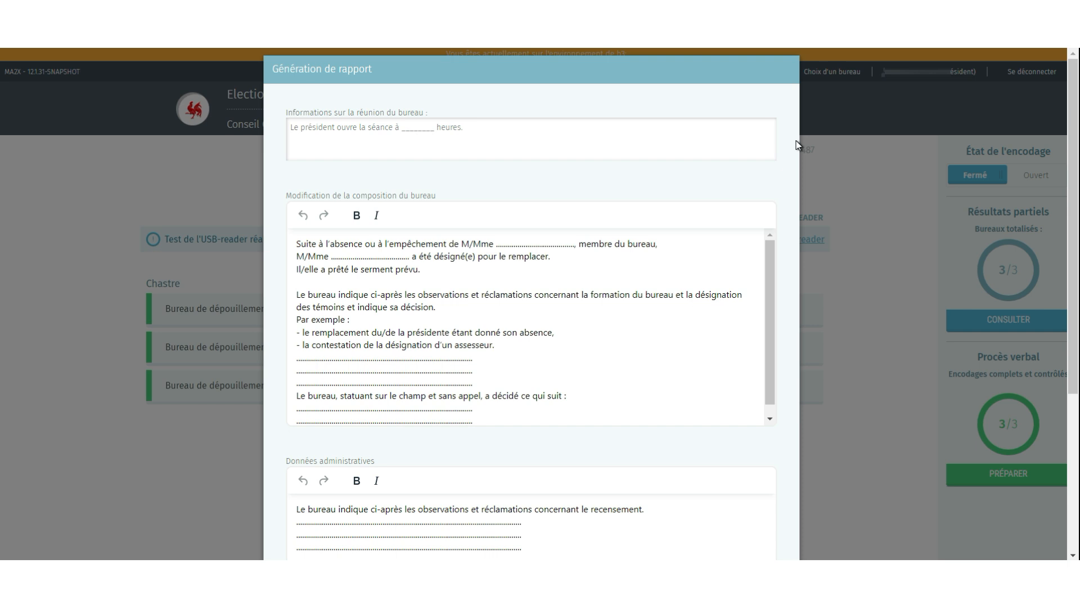
Step: Preview the procès-verbal report as a PDF, and prepare it for approval by the bureau members
scroll(796, 141, "down", 2)
scroll(796, 141, "down", 3)
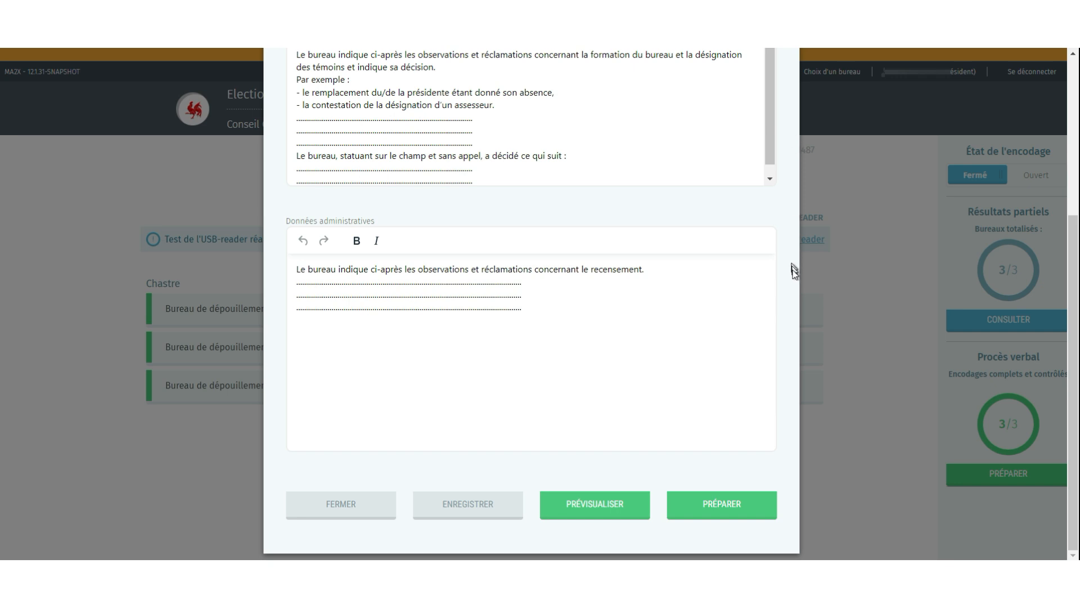
left_click(608, 498)
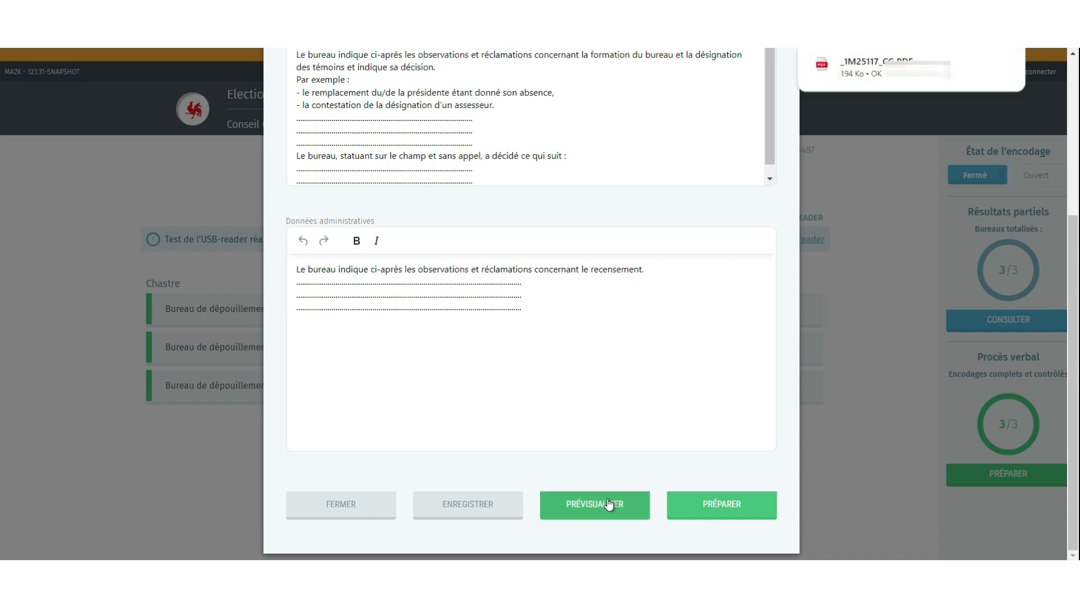
left_click(861, 61)
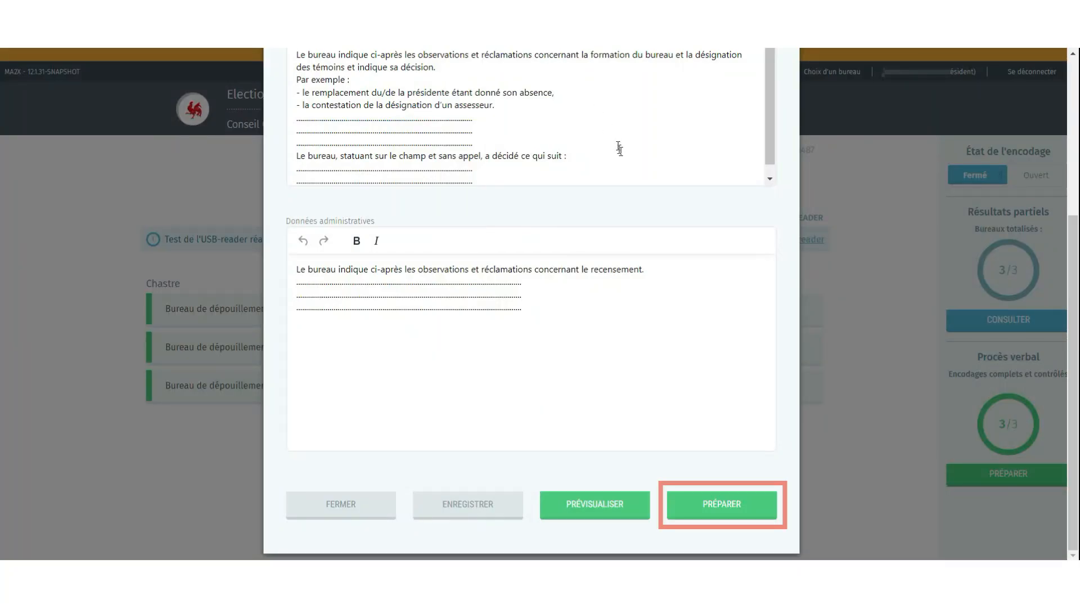
left_click(729, 514)
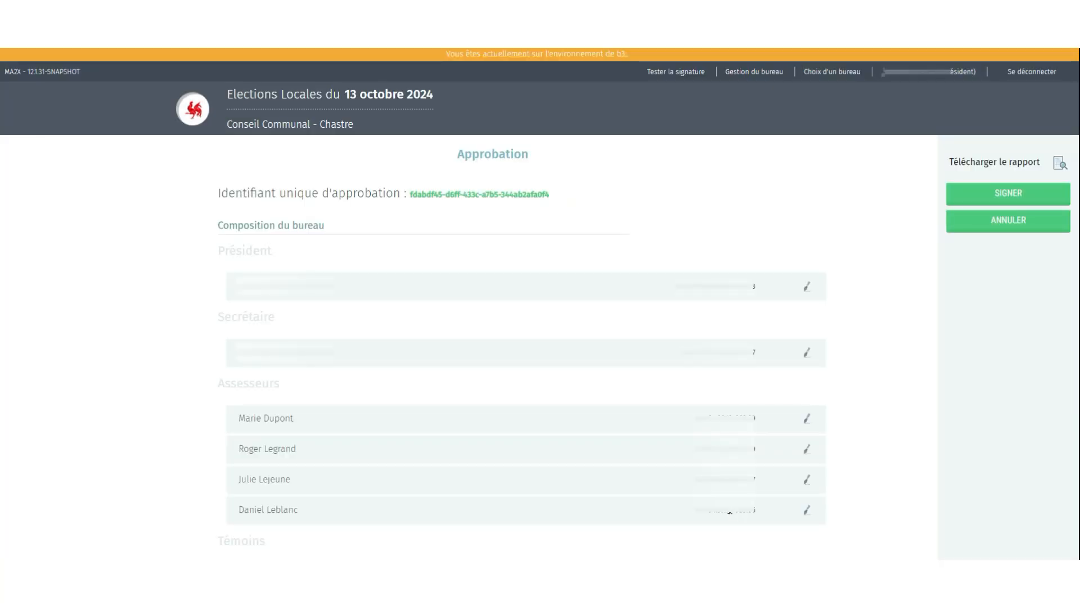
Step: Choose Par carte d'identité as the approval method for the Président
left_click(809, 288)
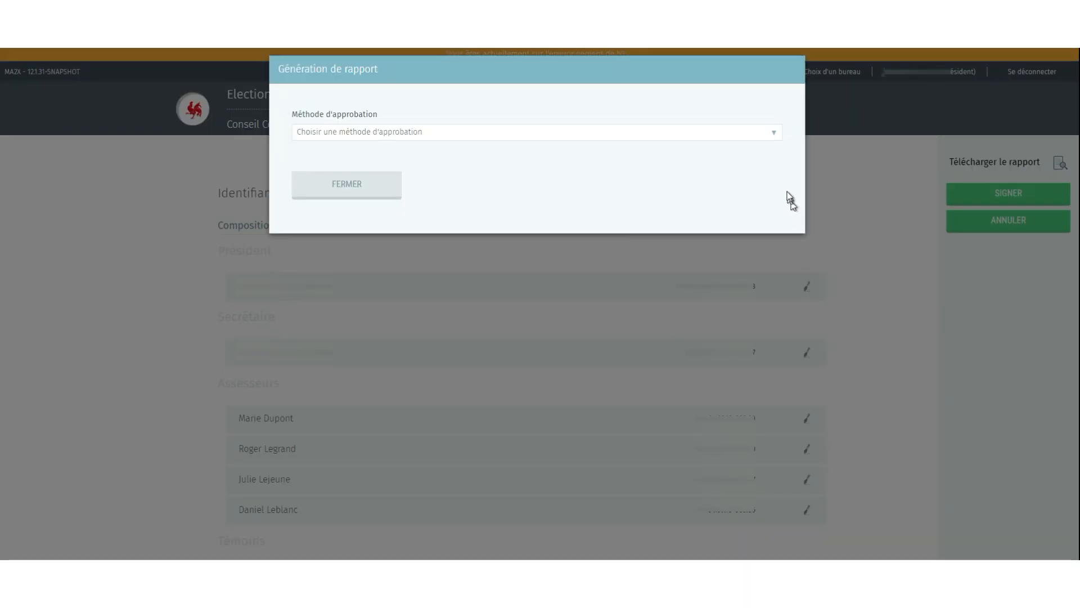
left_click(775, 133)
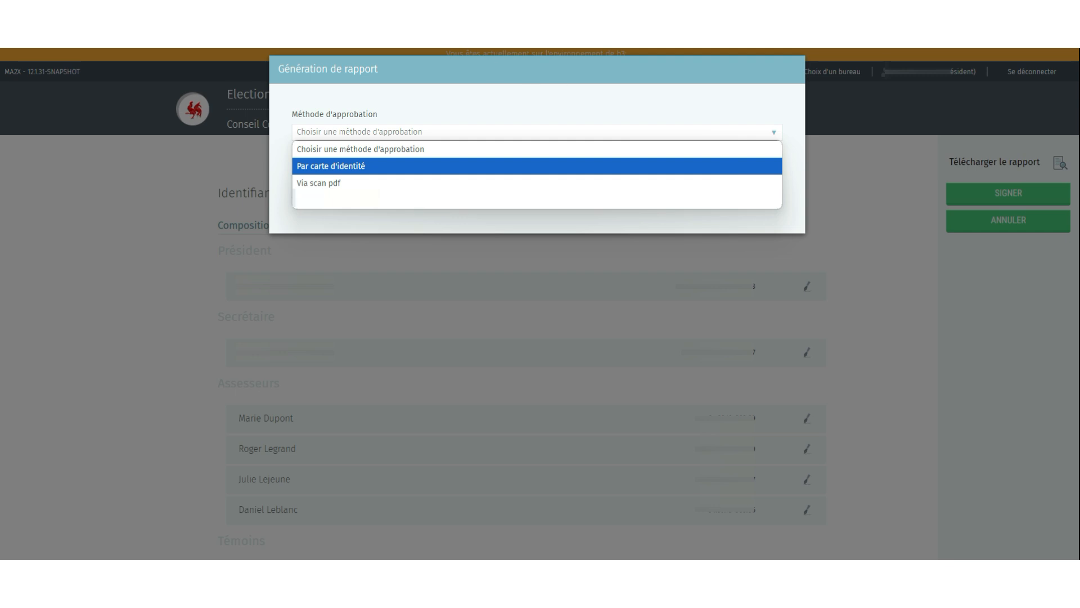
key("Return")
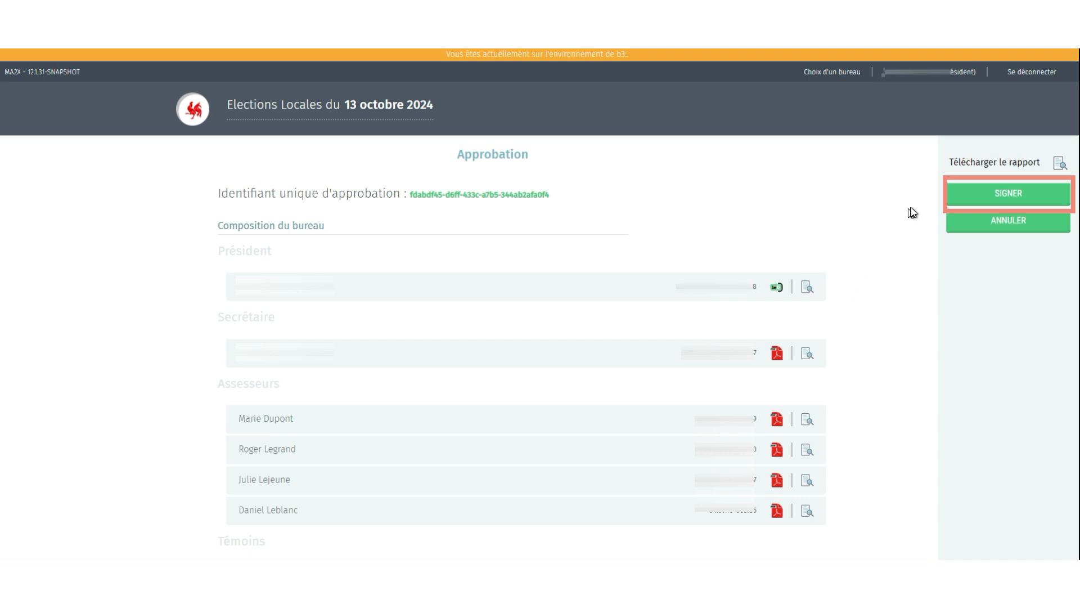
Step: Submit the approved procès-verbal for signing and sign it with the eID by entering the PIN code
left_click(960, 201)
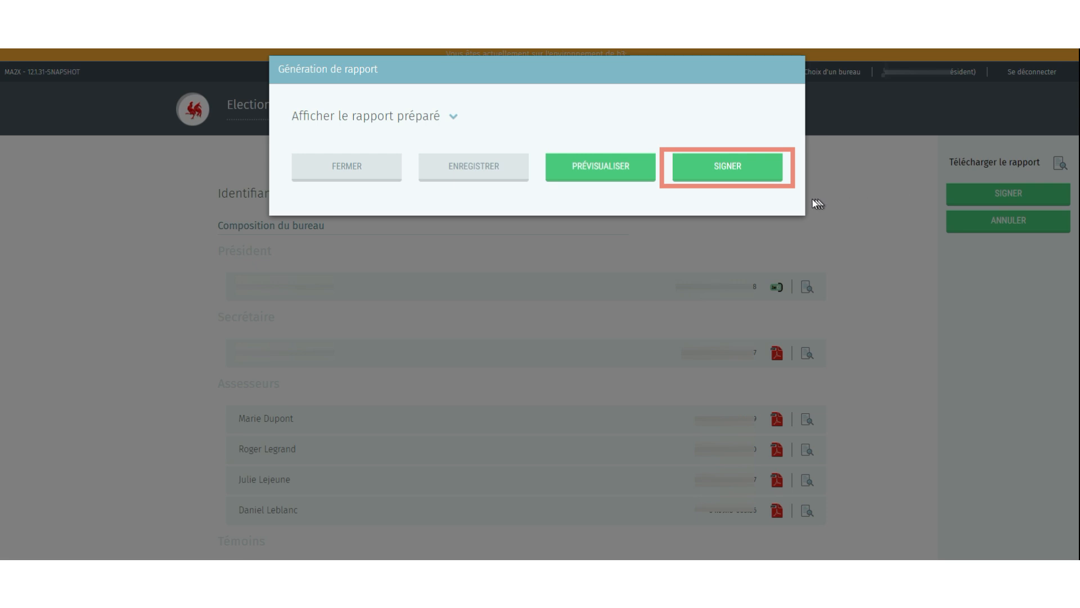
left_click(757, 175)
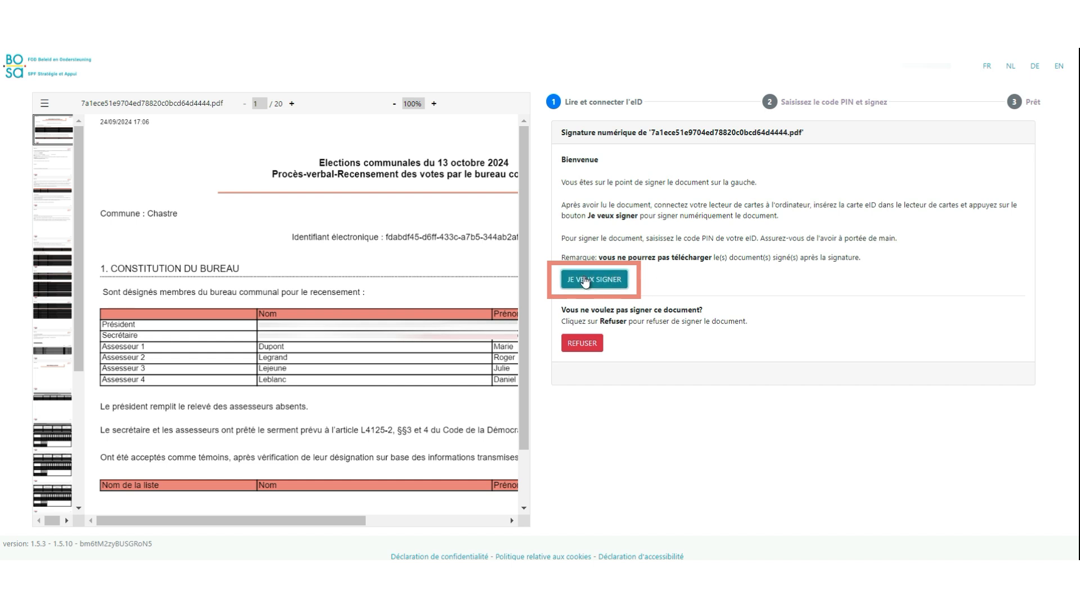
left_click(585, 280)
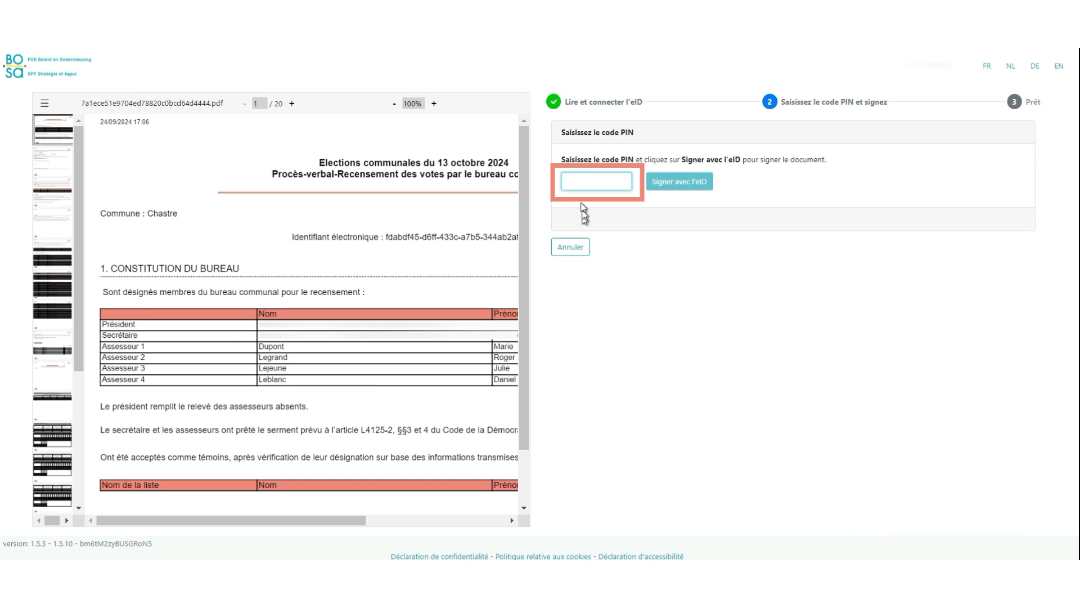
type("****")
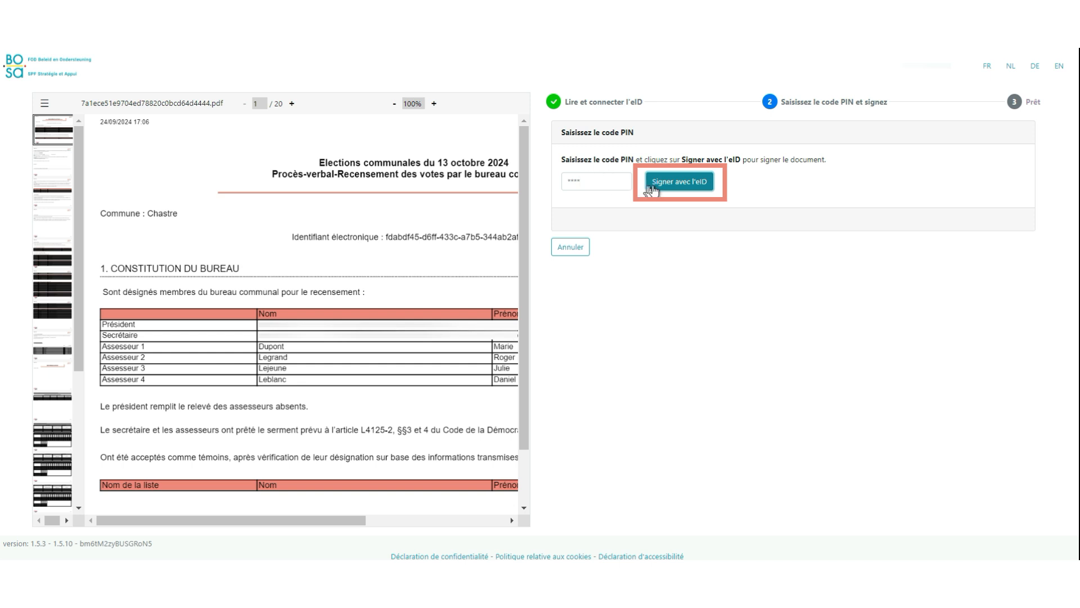
left_click(654, 186)
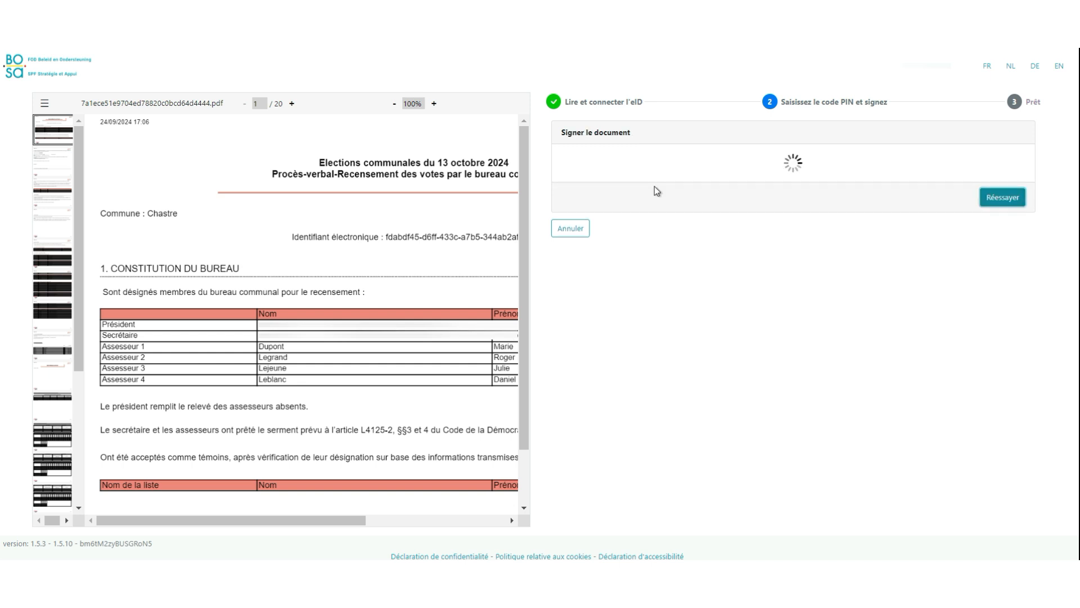